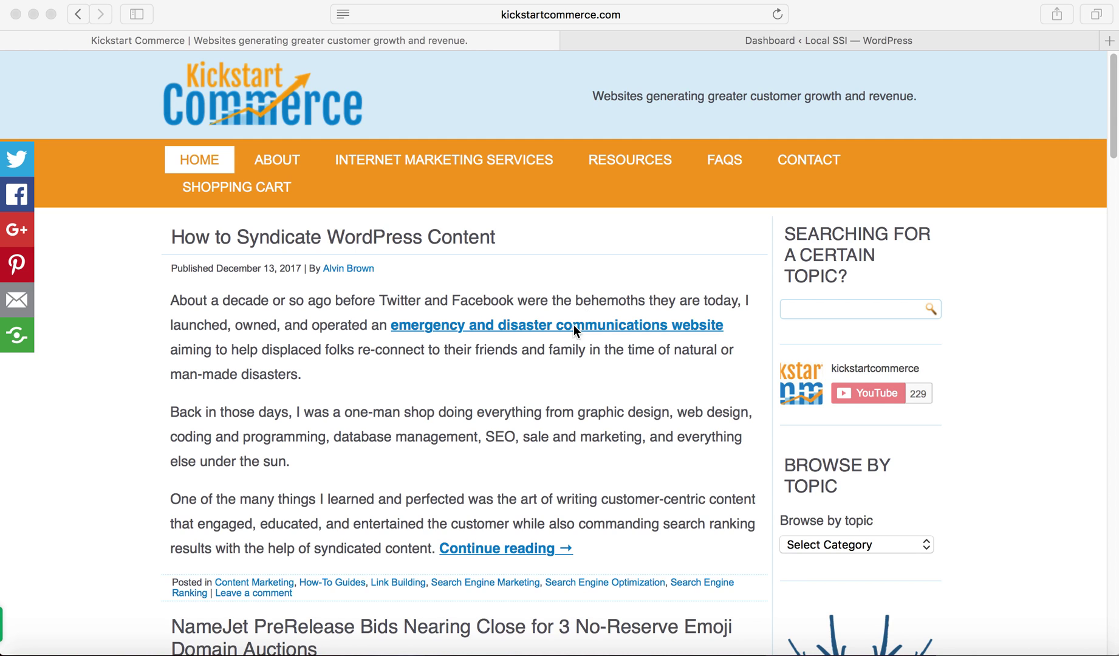
- Switch Safari to the 'Dashboard ‹ Local SSI — WordPress' tab
click(862, 40)
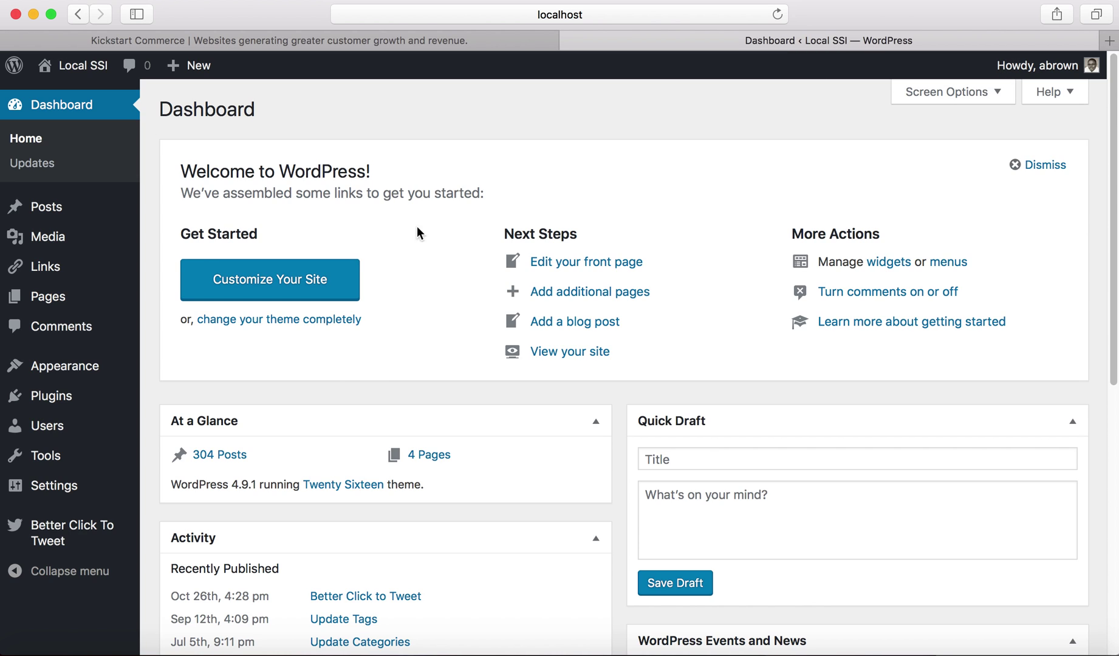
- Search the plugin directory for 'hide my', then install and activate Hide My Site
click(71, 401)
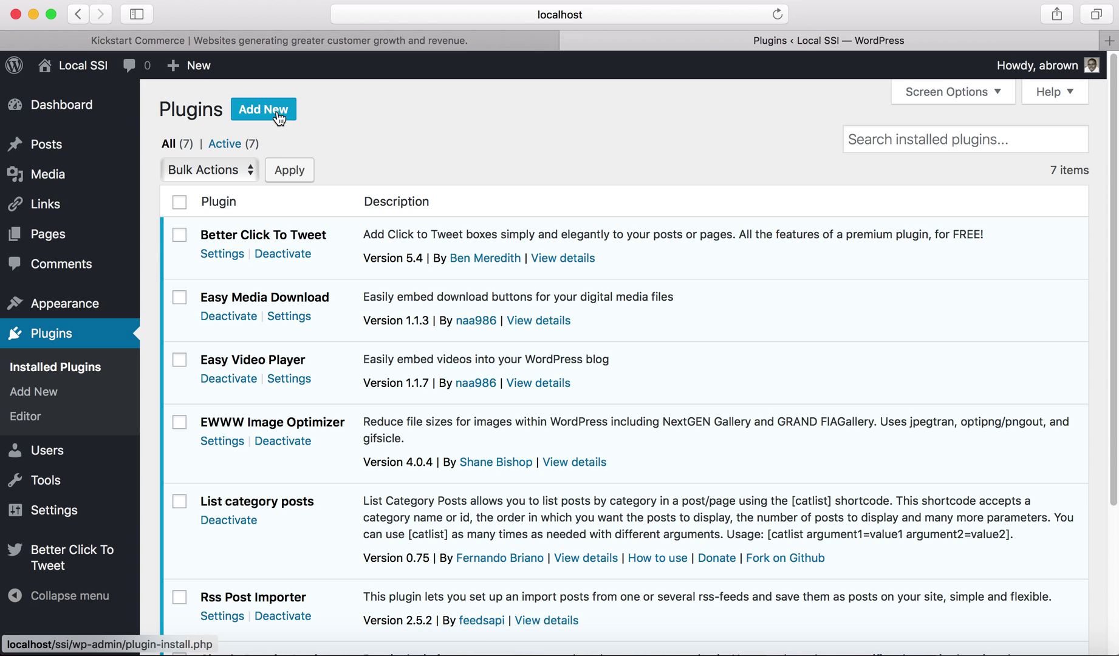
click(279, 115)
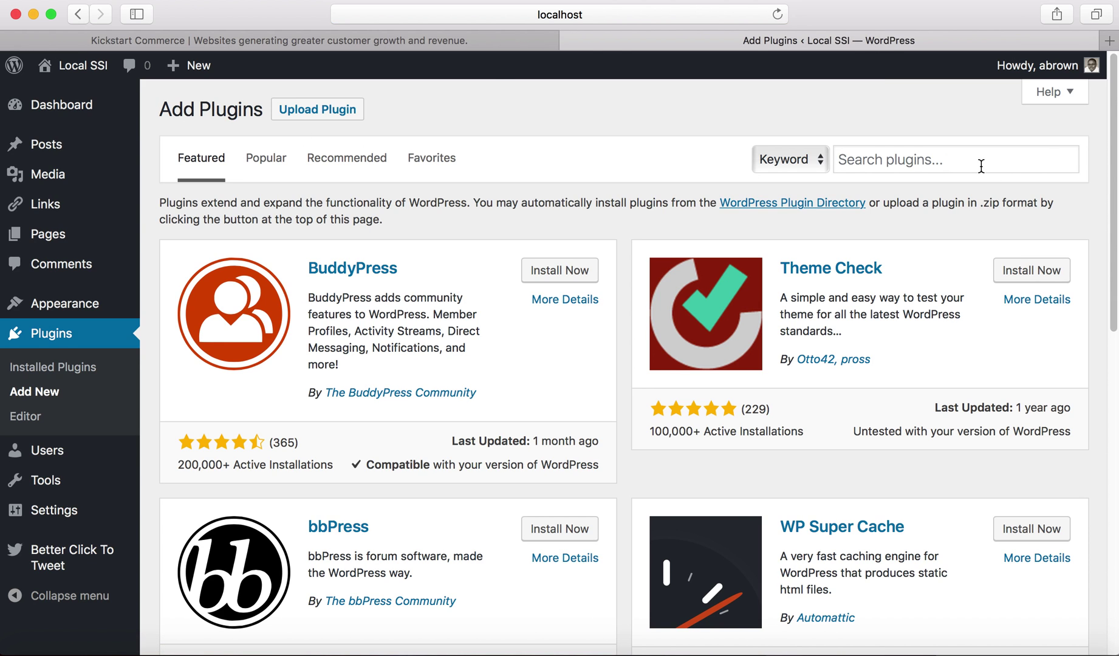
click(981, 166)
text(hide my)
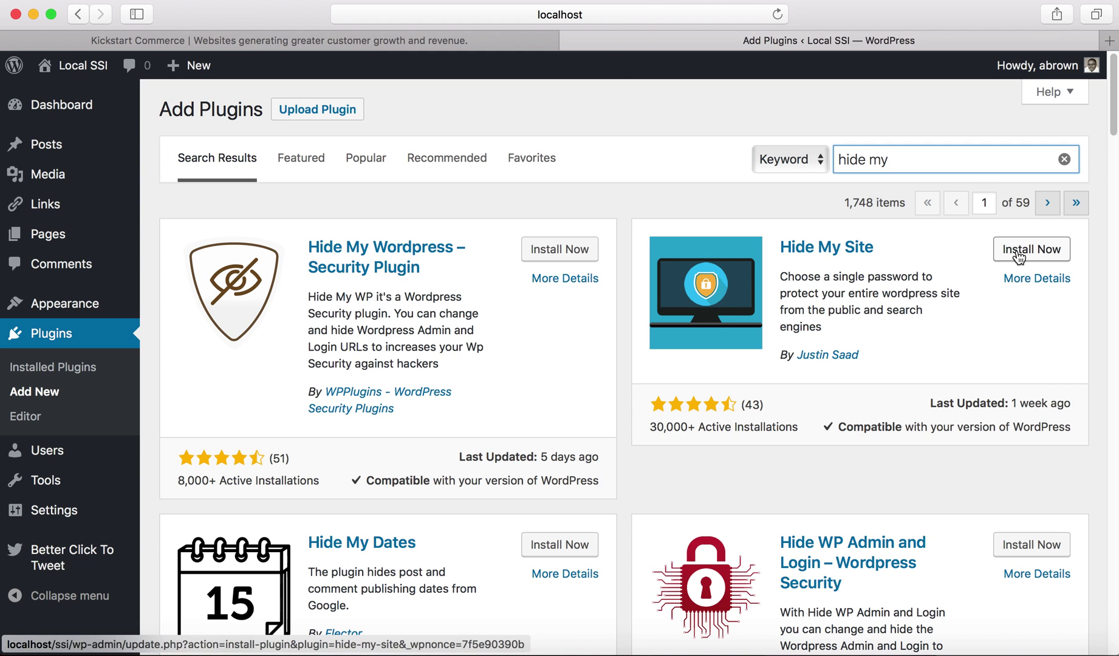
click(1019, 258)
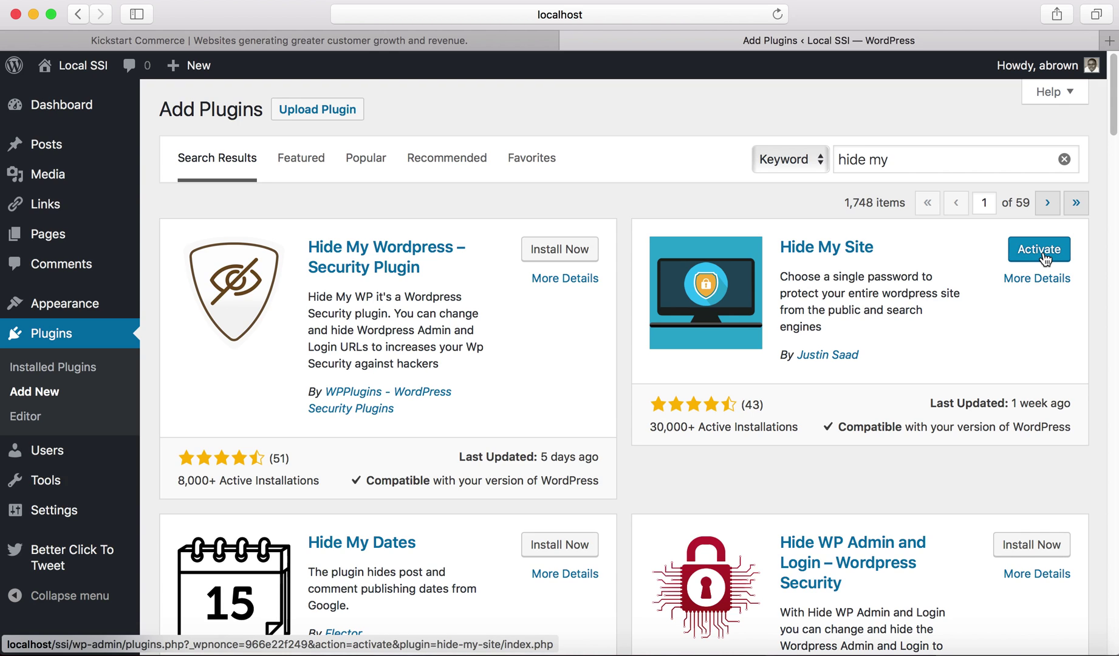
click(1044, 259)
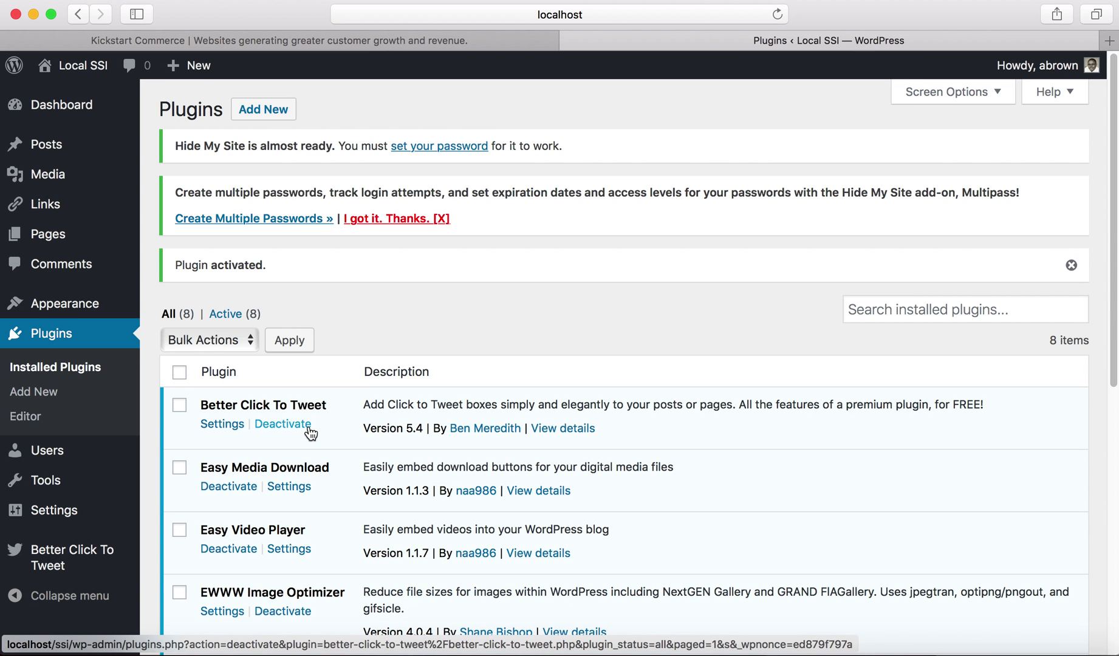
- Open Settings > Hide My Site and scroll down to the Set Your Password field
mouse_move(101, 514)
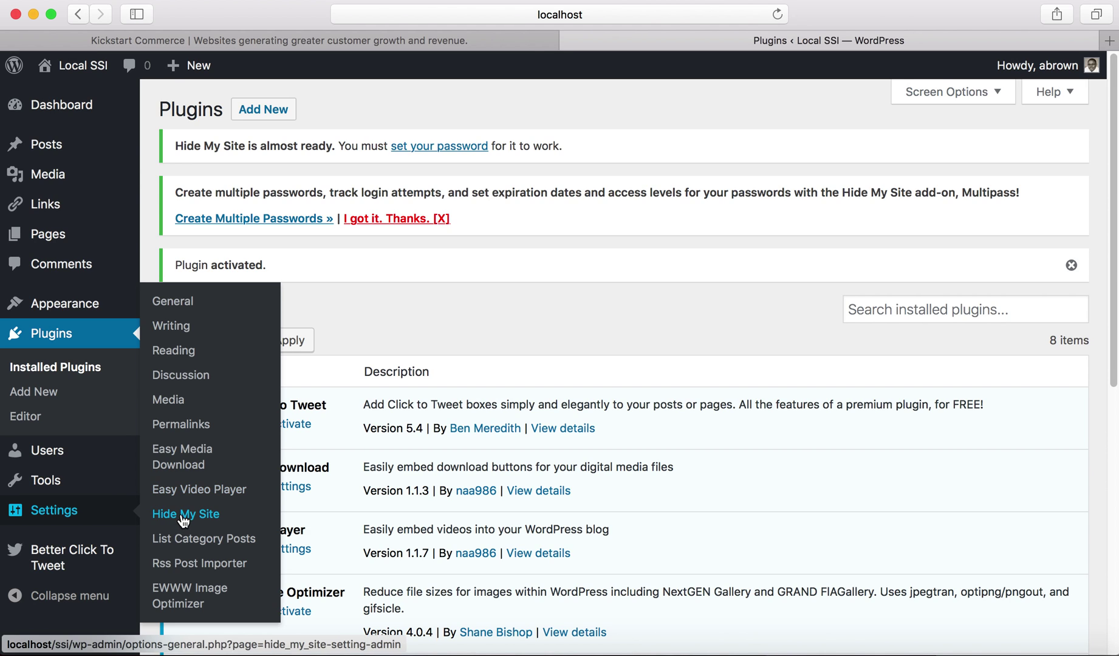
click(184, 520)
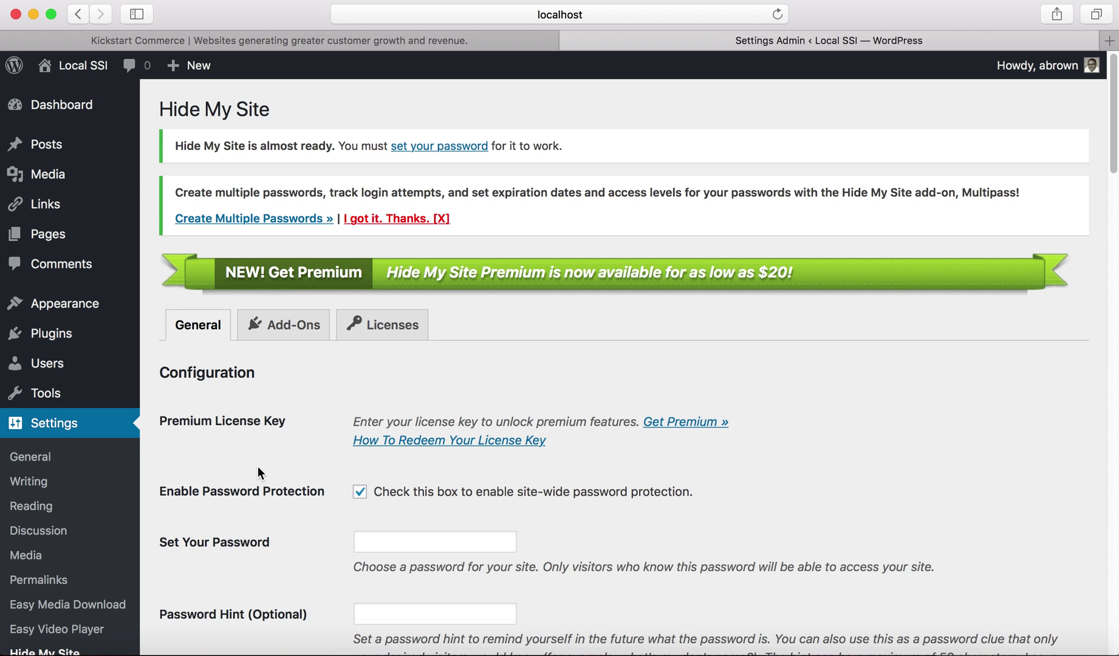
scroll(290, 455, down, 4)
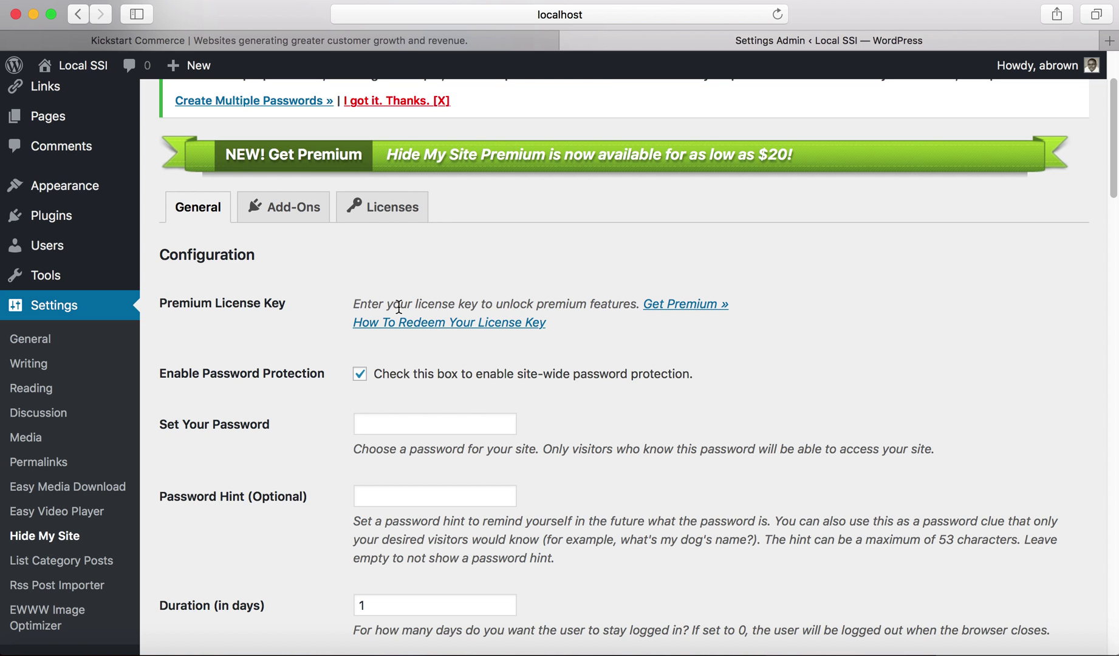
scroll(398, 307, down, 5)
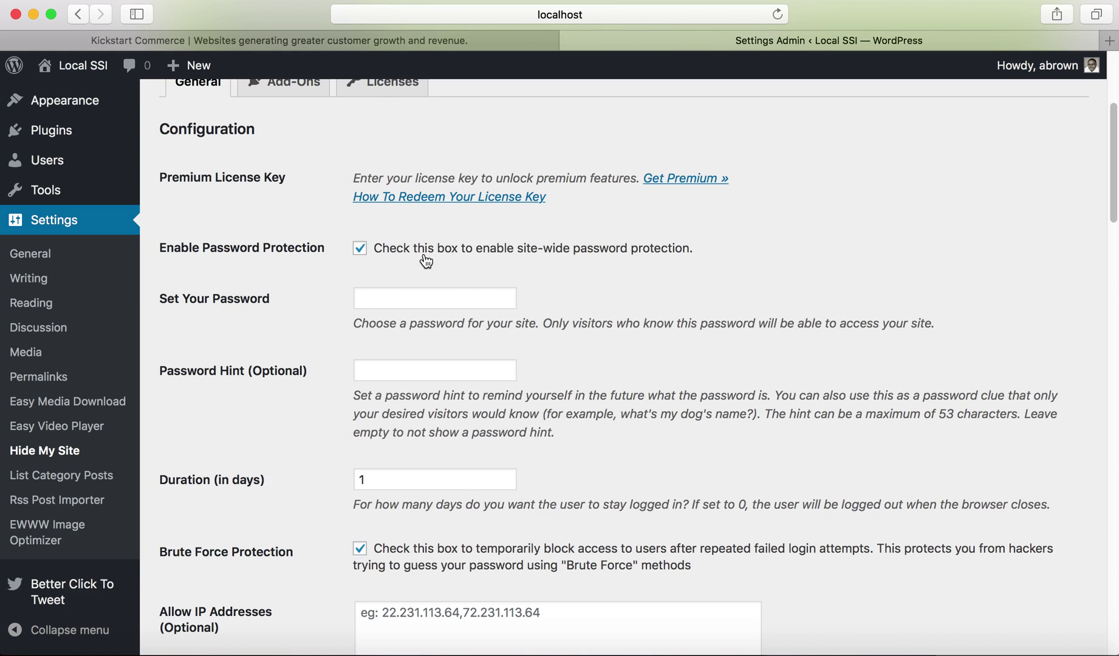
click(424, 297)
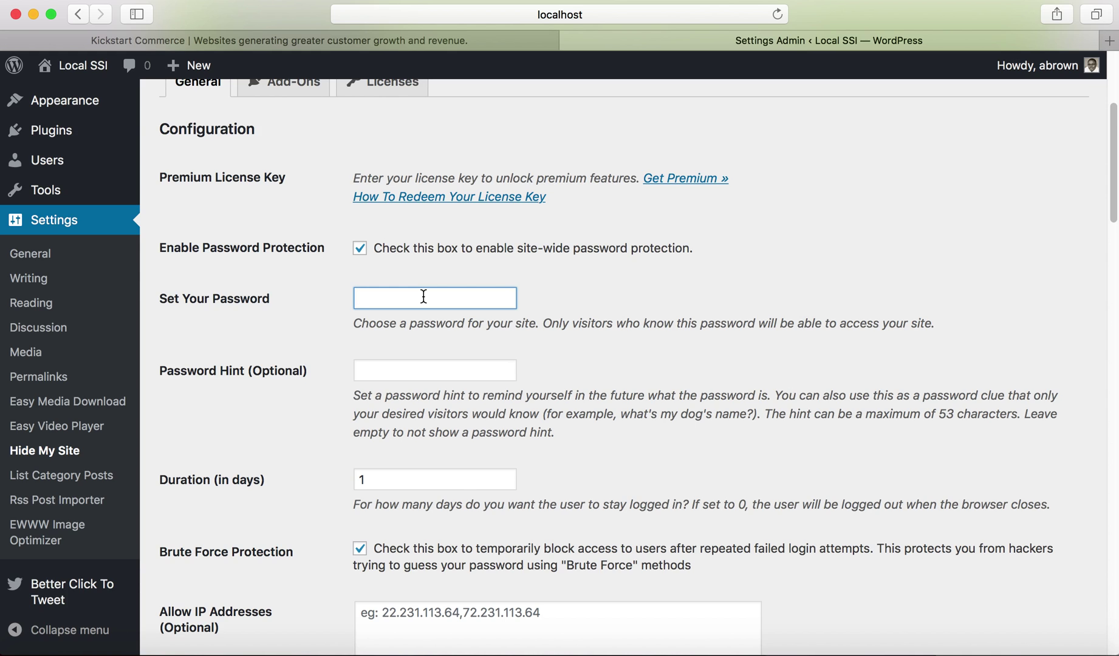
- Enter the site access password and change the login duration from 1 to 7 days
text(password1)
scroll(323, 480, down, 5)
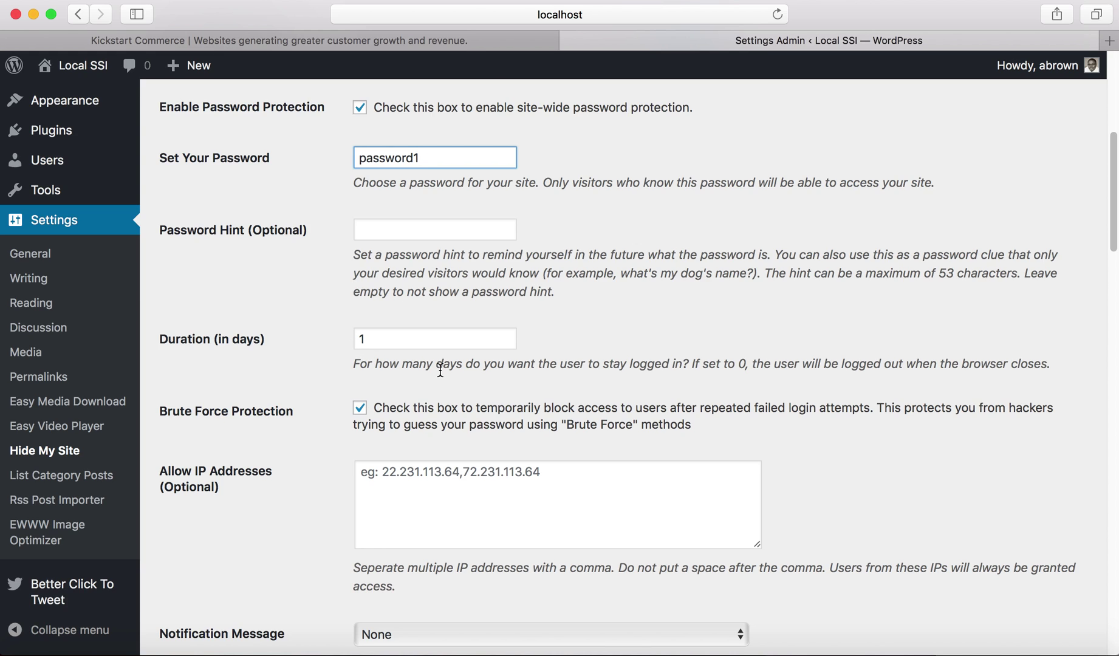
click(431, 338)
key(BackSpace)
text(0)
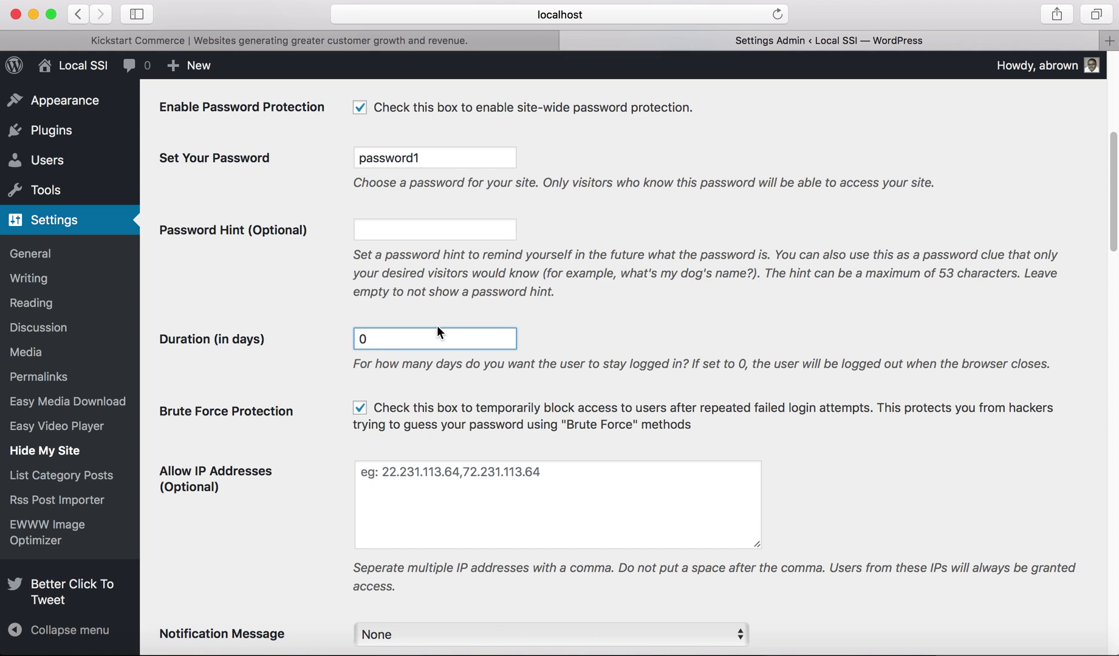
key(BackSpace)
text(7)
scroll(385, 415, down, 2)
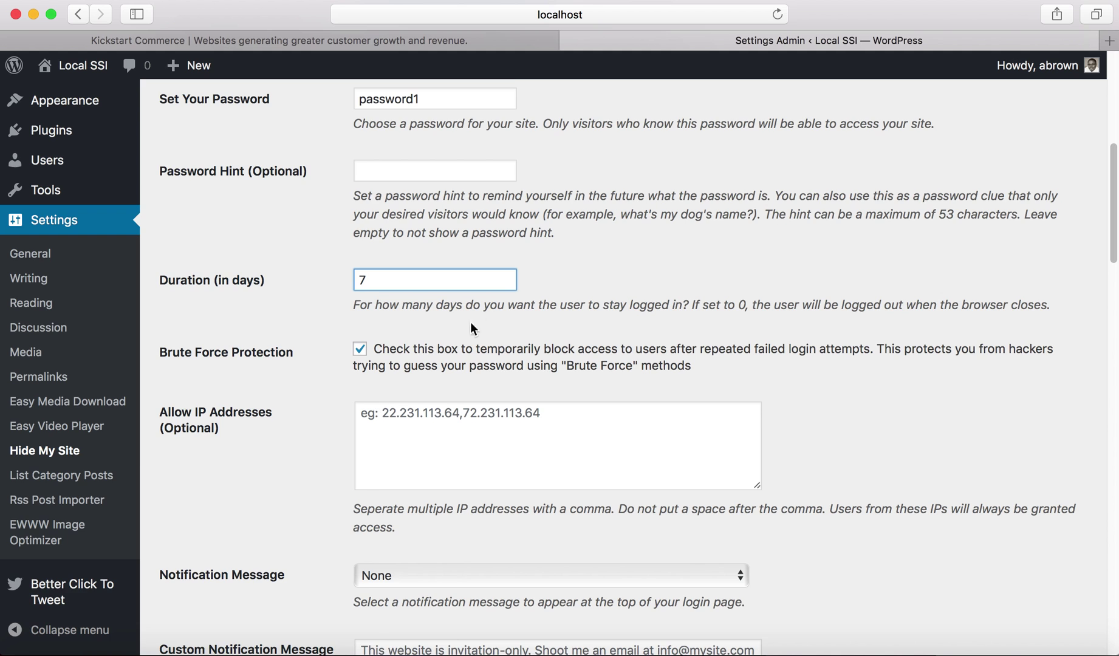
- Choose the under-development login notification message and tick Allow Admins? to bypass the password
scroll(366, 422, down, 10)
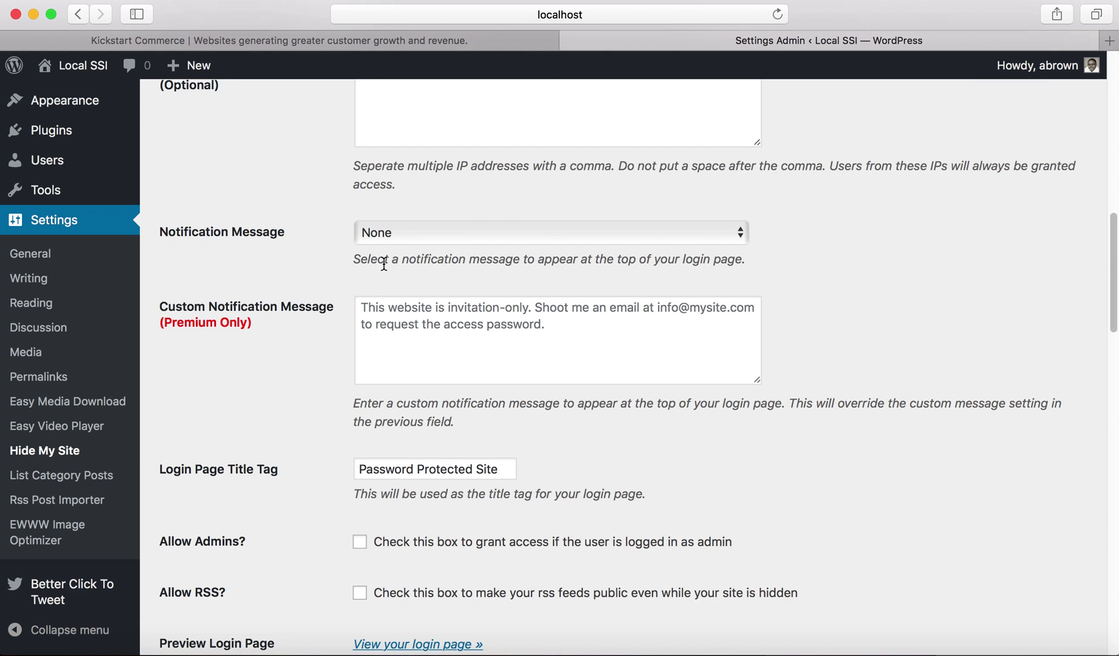
click(386, 237)
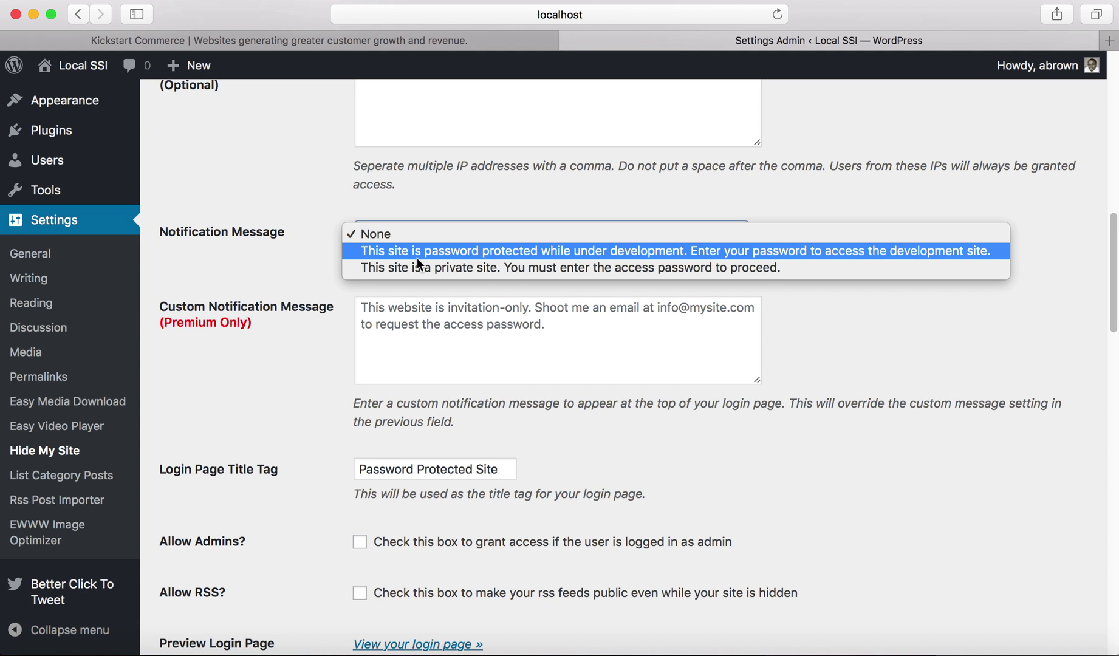
click(446, 253)
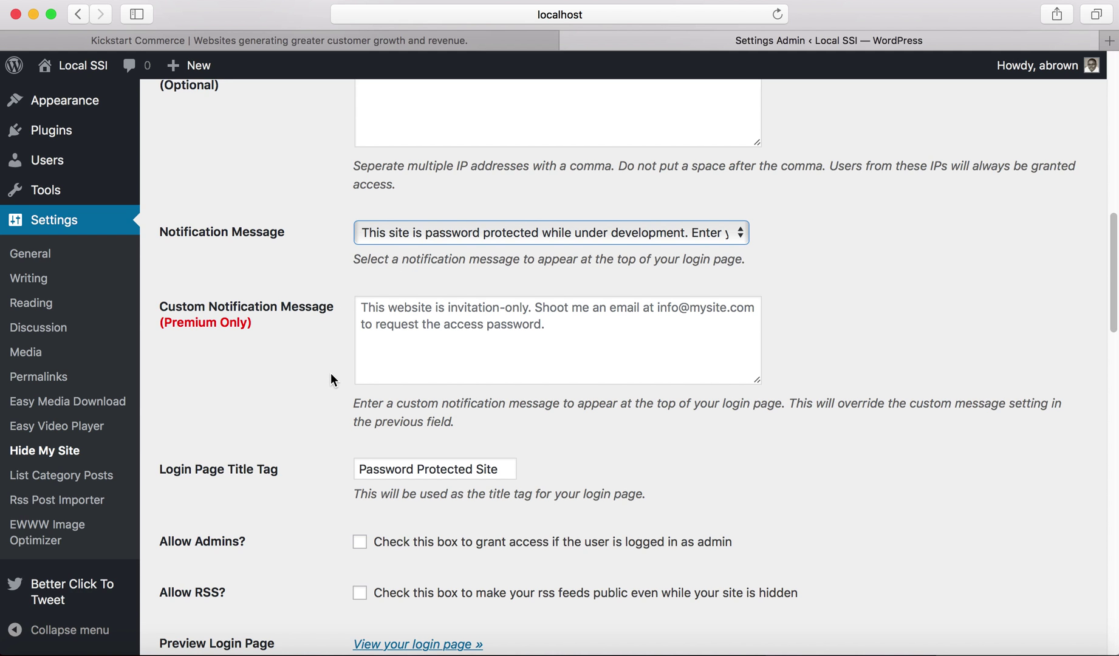
scroll(330, 377, down, 6)
scroll(331, 378, up, 1)
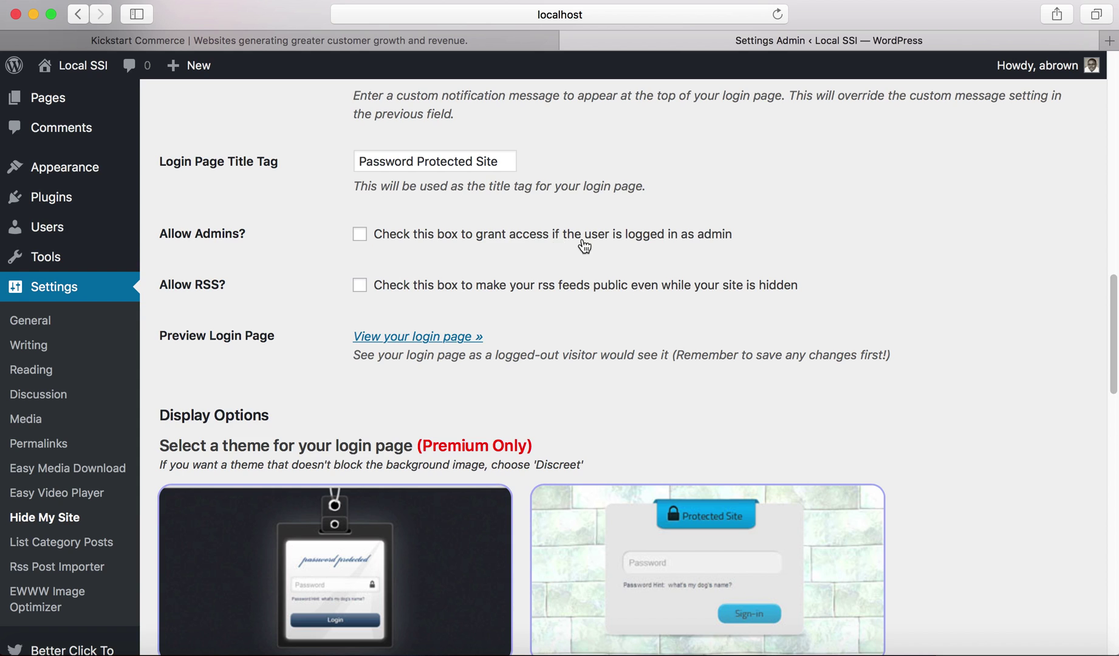
click(360, 236)
- Leave the Classic login theme unchanged and save the Hide My Site settings
scroll(307, 346, down, 3)
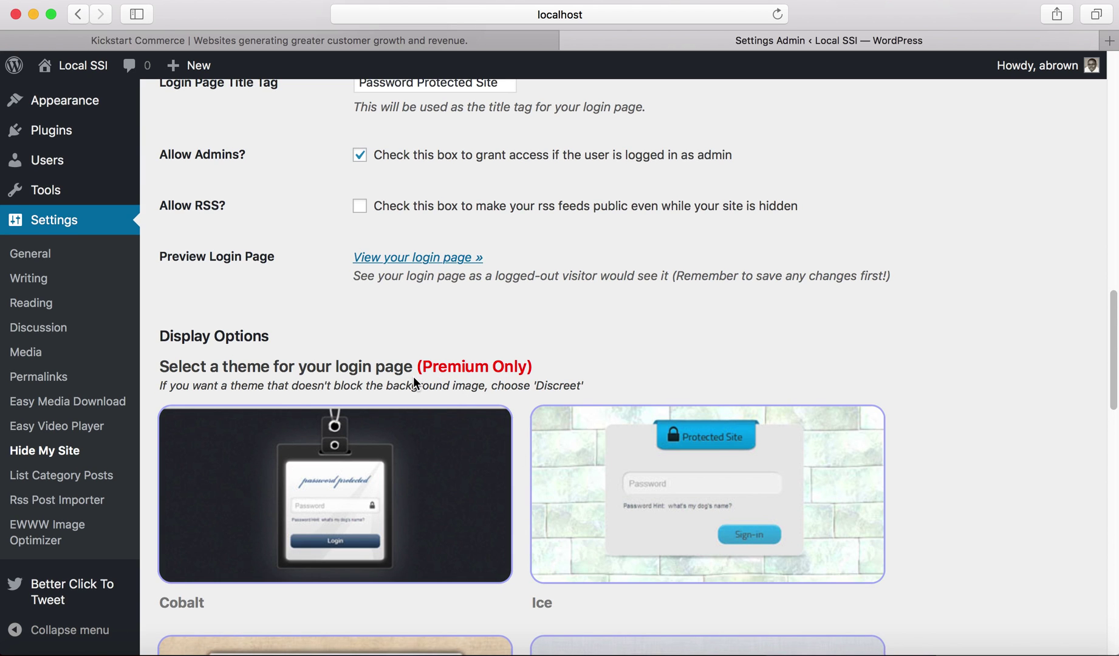
scroll(477, 403, down, 1)
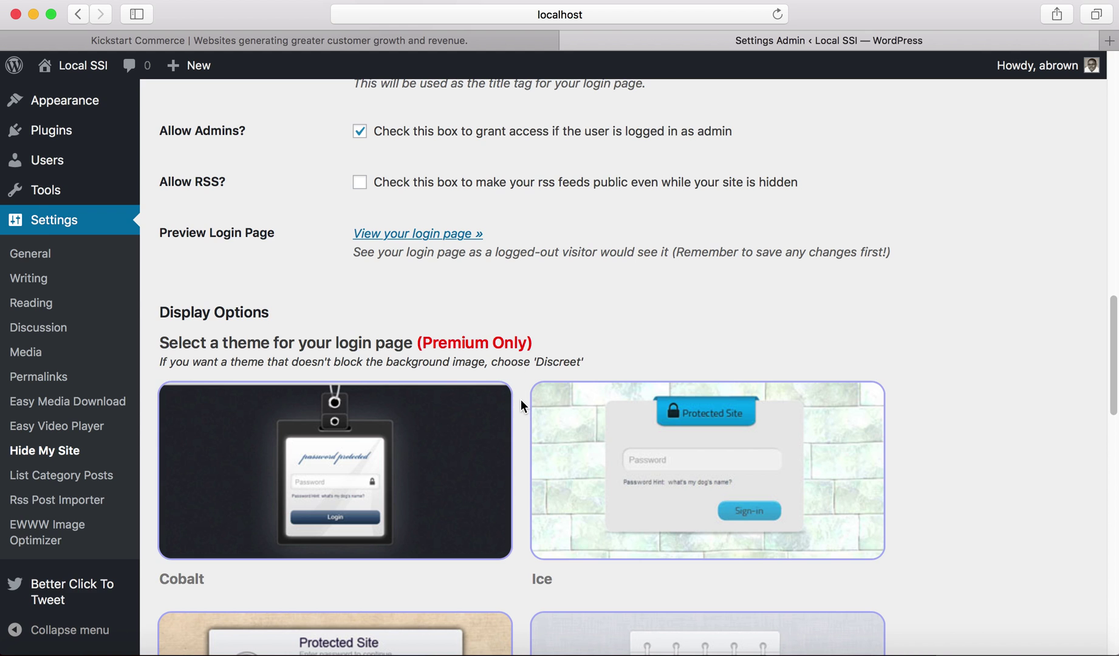
scroll(521, 397, down, 10)
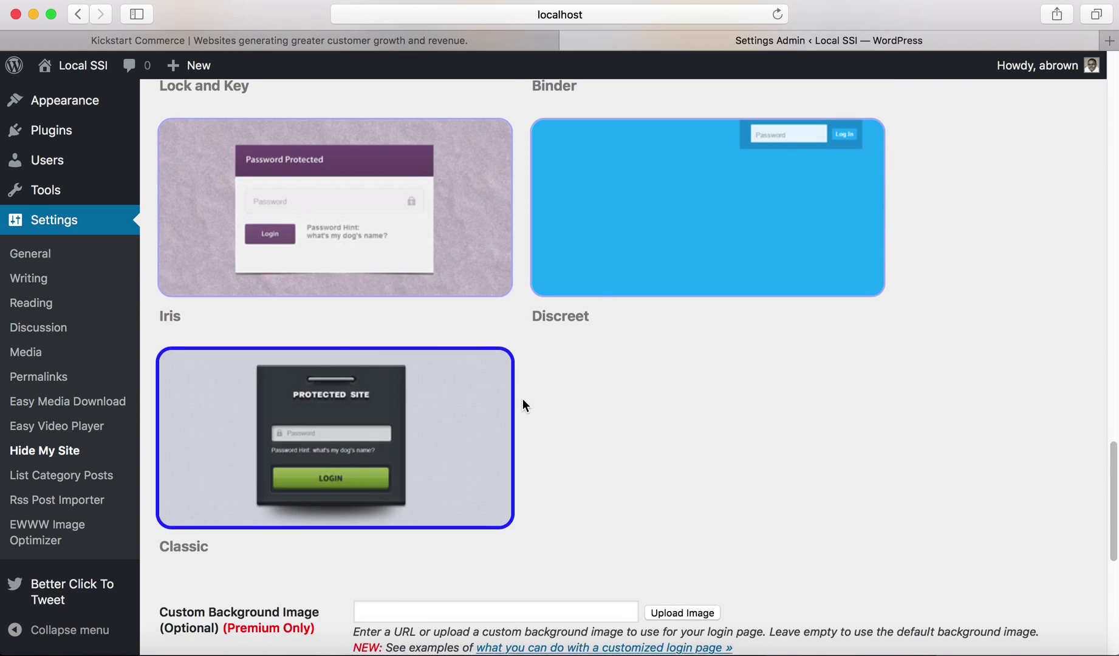
scroll(523, 398, down, 5)
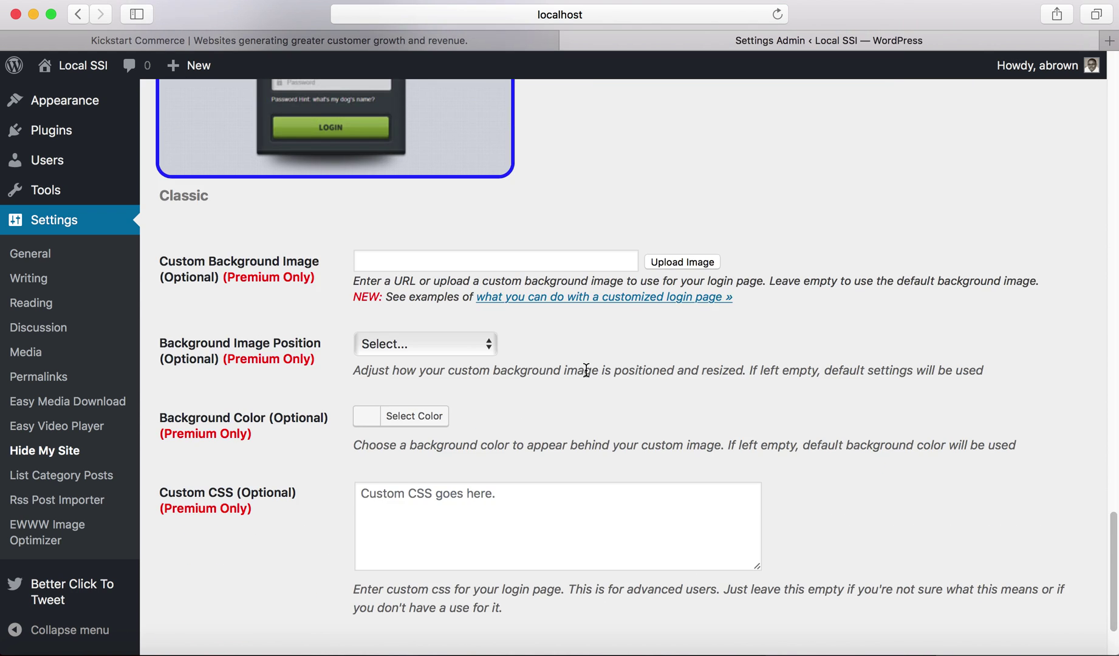
scroll(665, 437, down, 3)
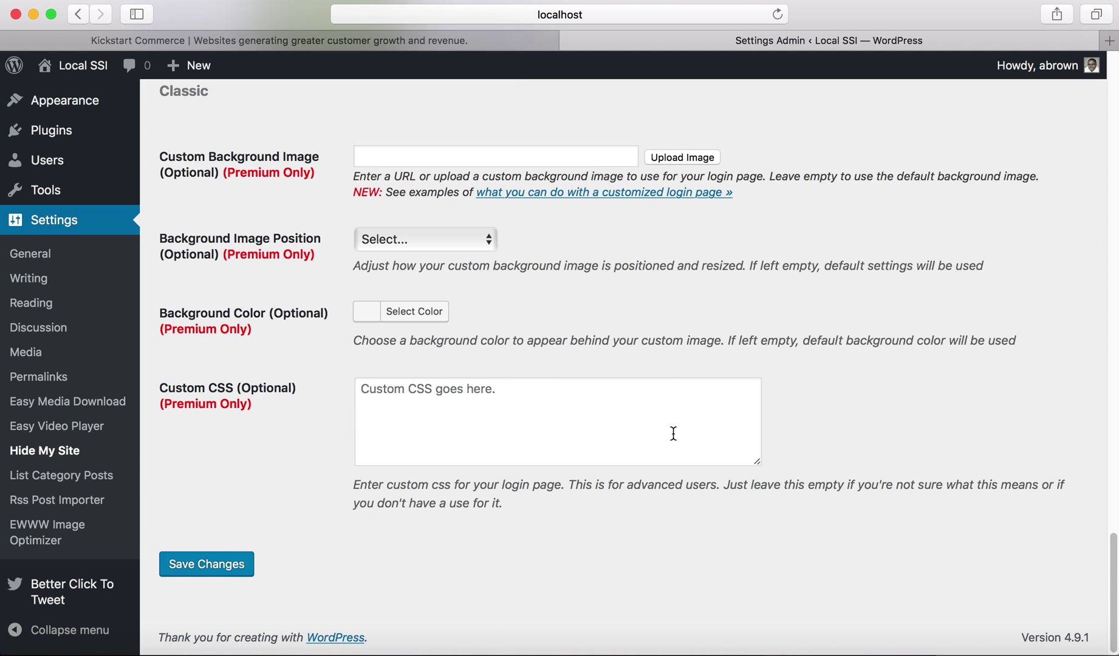
click(215, 569)
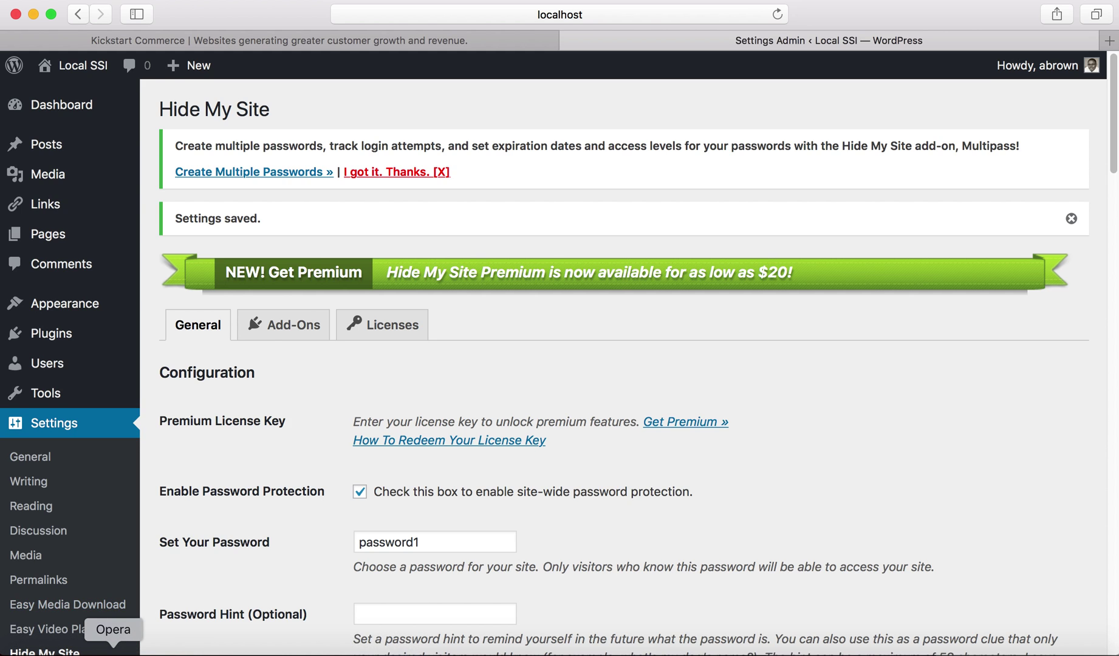
- Bring Opera, showing the Local SSI home page, to the front
click(113, 652)
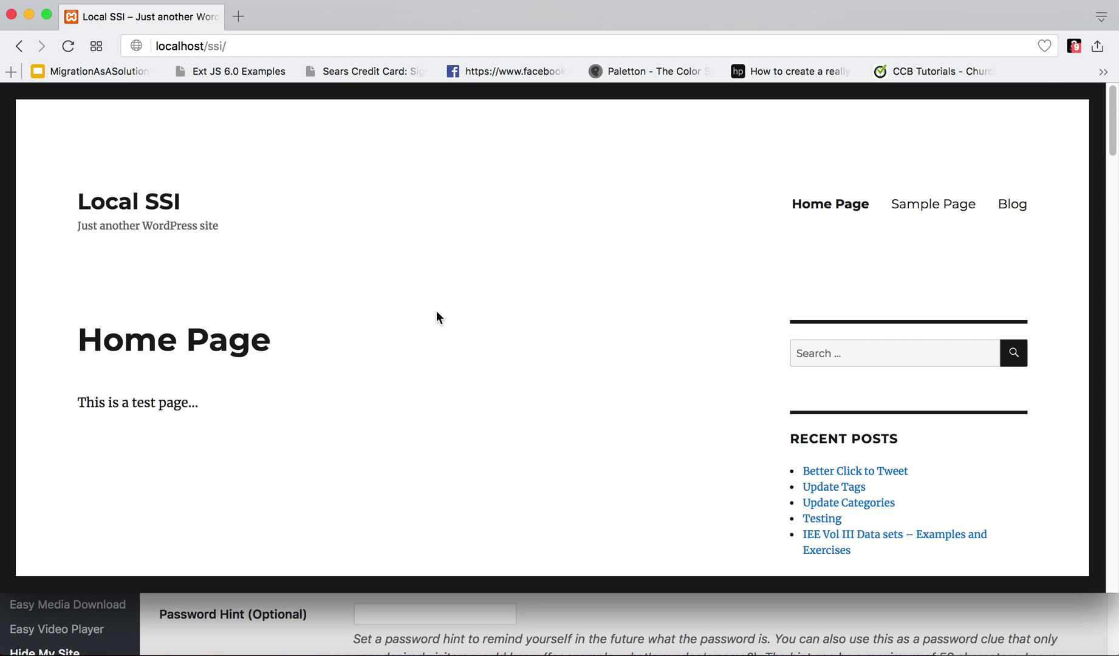
- Reload the site and unlock the Protected Site screen with the site password
key(super+r)
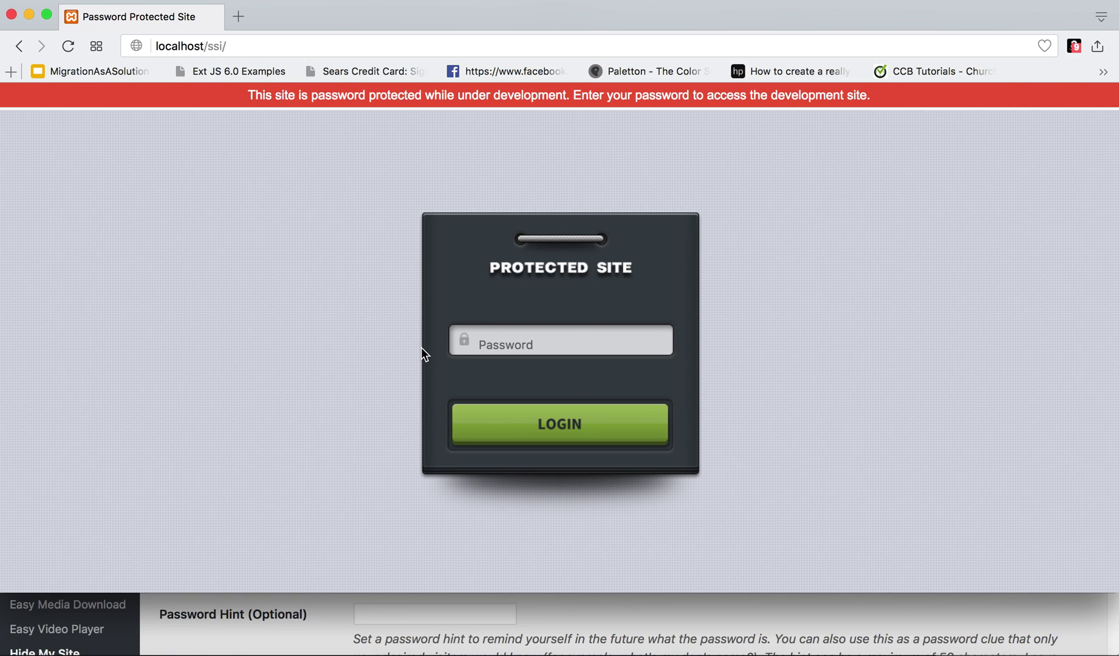
click(525, 347)
text(*********)
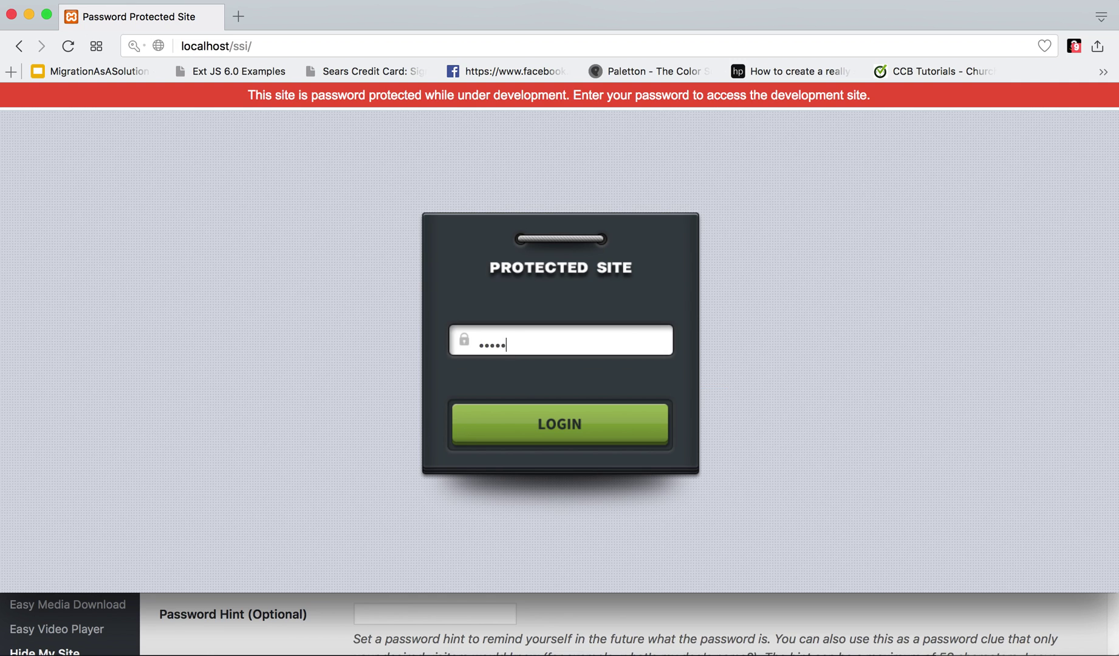
click(601, 418)
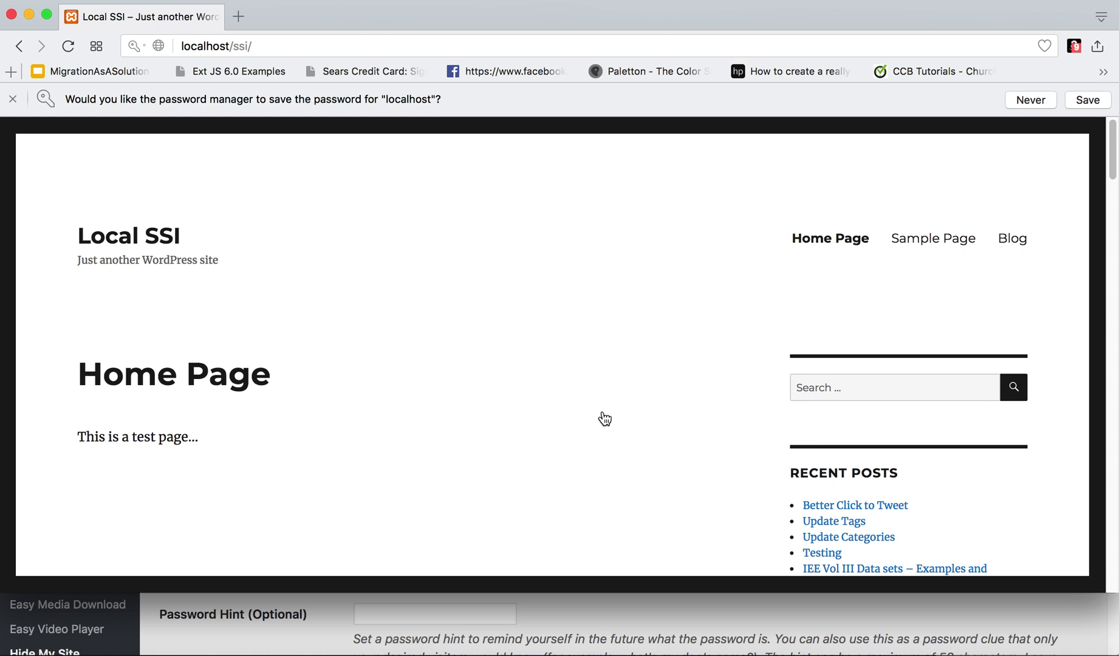
click(350, 39)
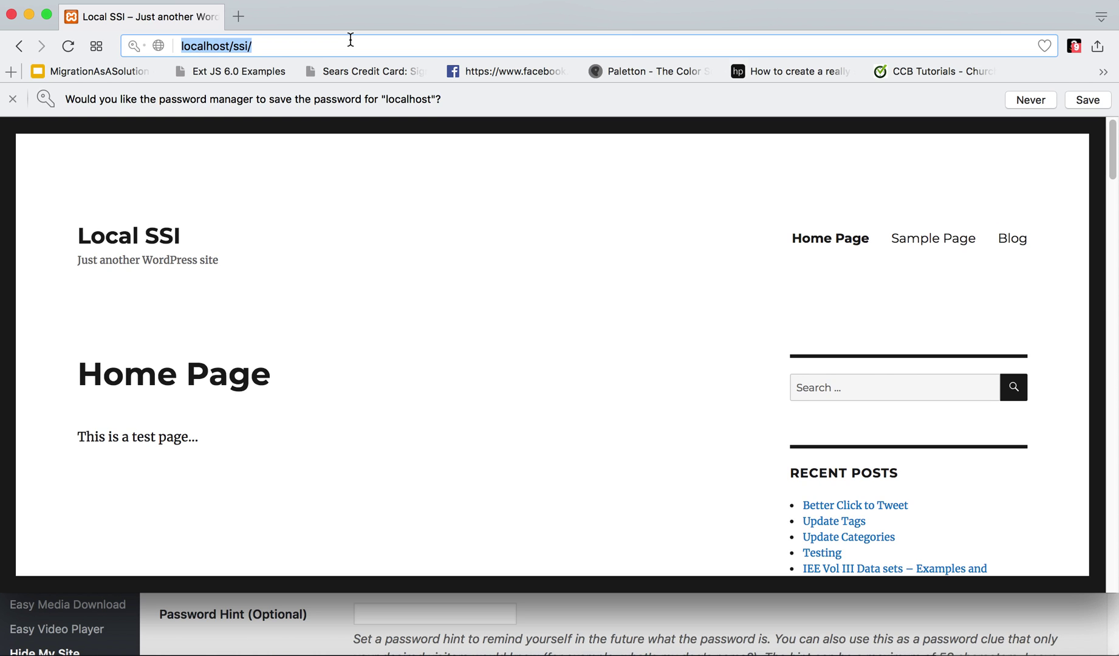
- Go to localhost/ssi/wp-admin, reaching the WordPress login page, then close the Opera window
key(Right)
text(wpadmi)
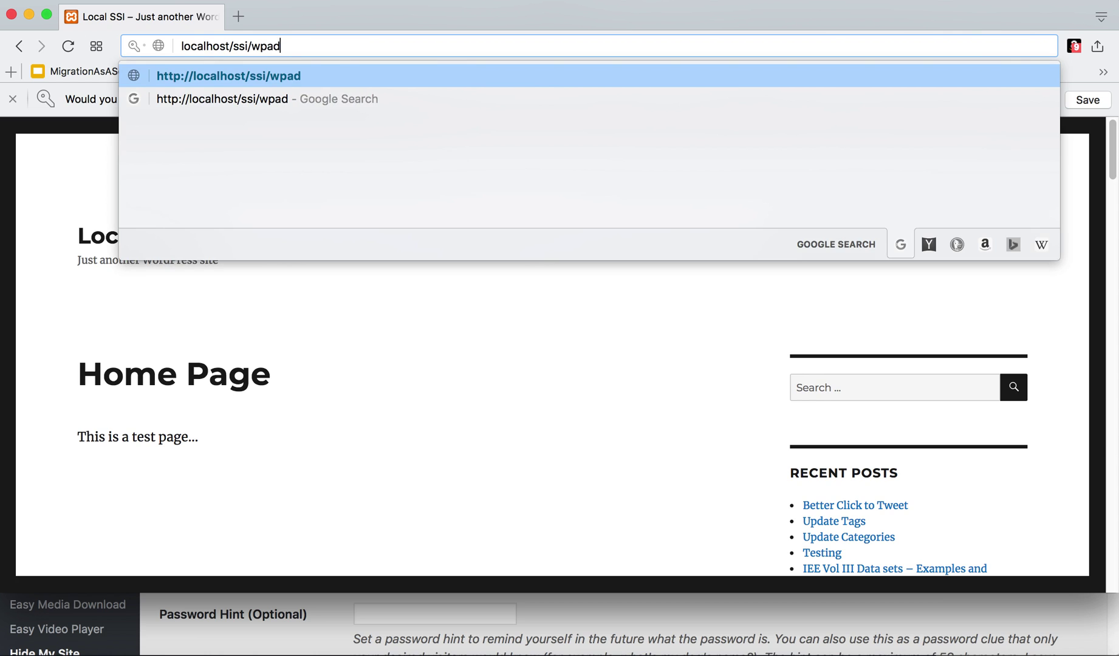
key(BackSpace)
key(BackSpace)
key(BackSpace)
key(BackSpace)
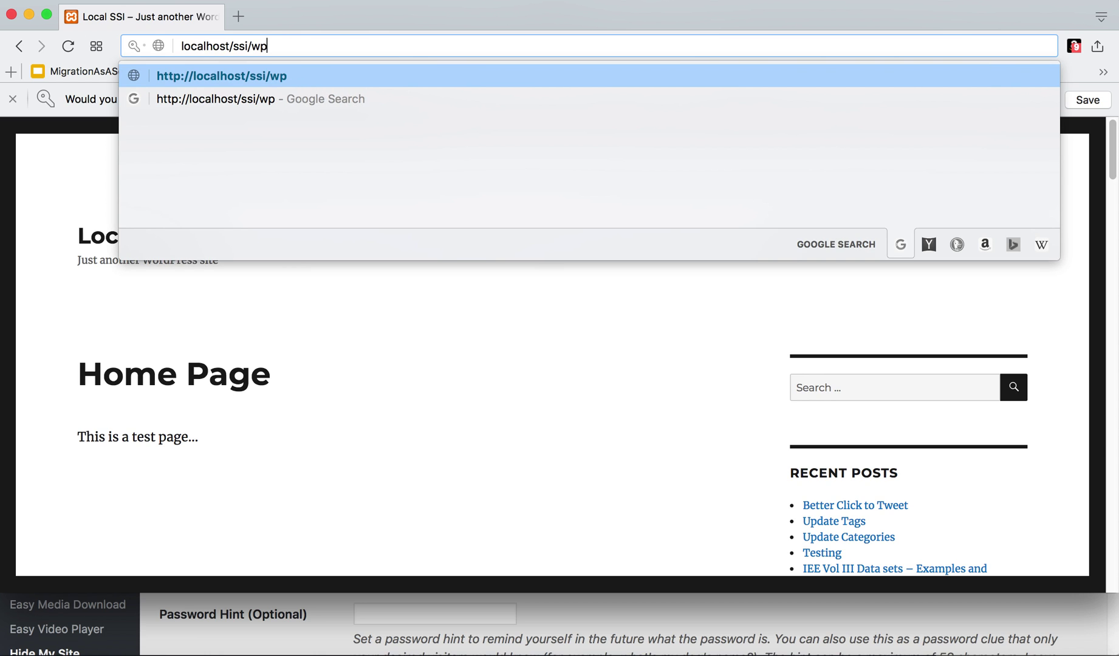
text(-admin)
key(Return)
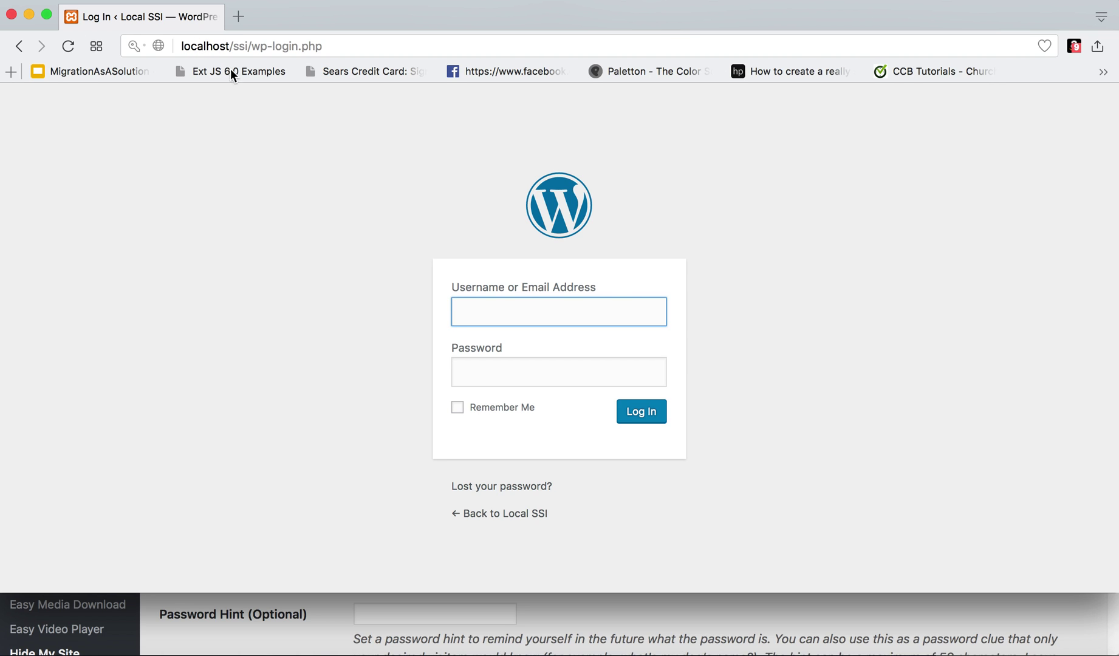
click(12, 15)
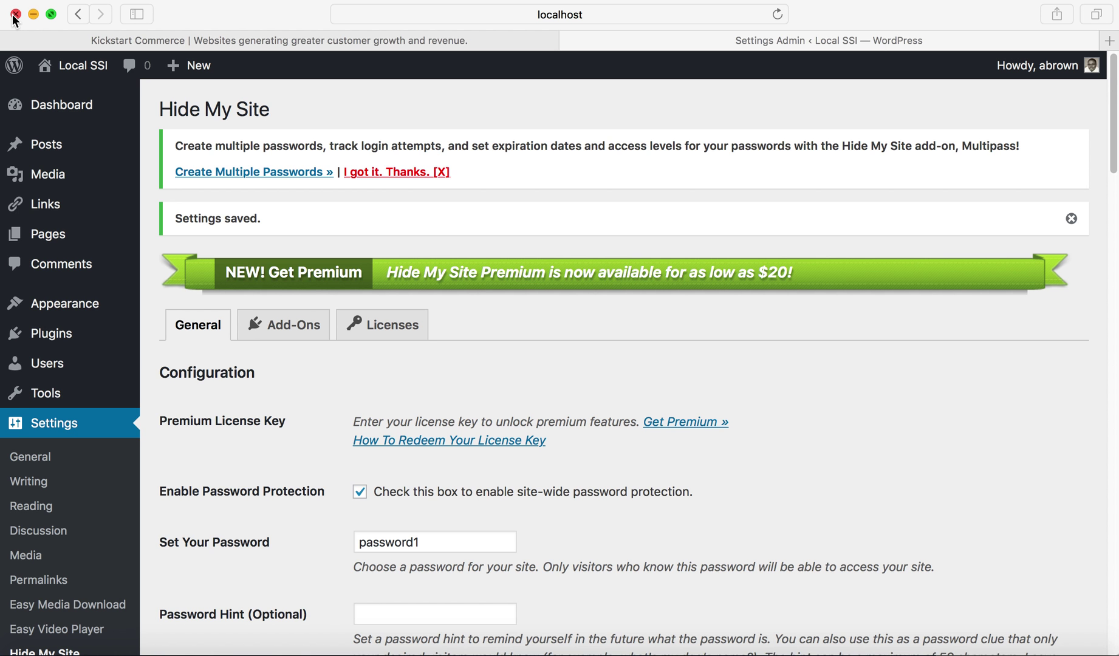